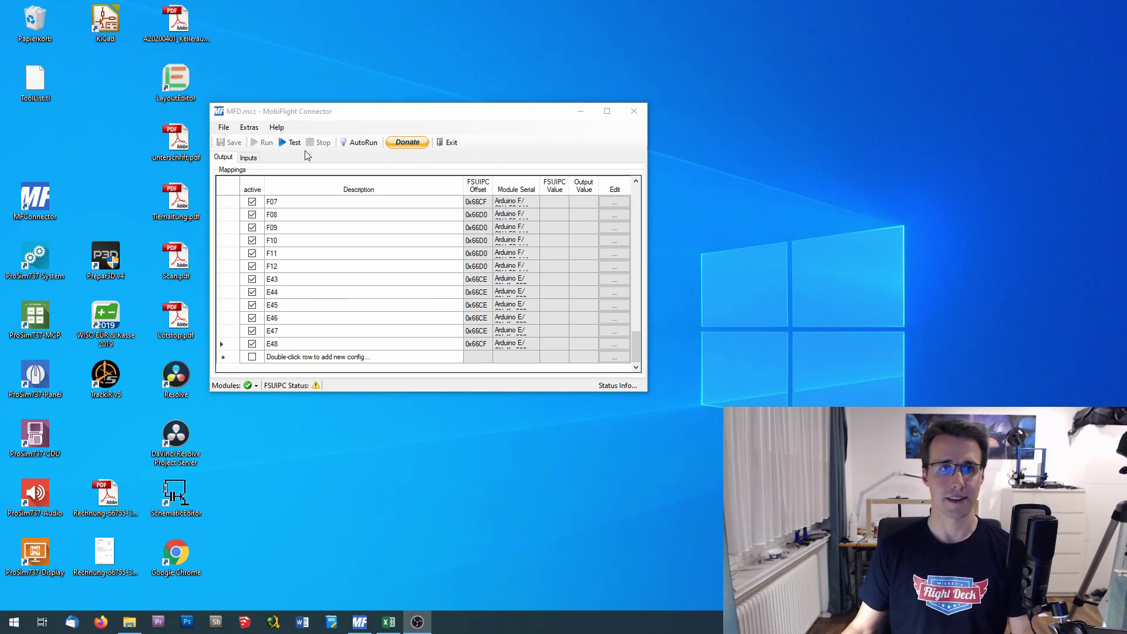
Review the devices configured on the Arduino F and Arduino E modules in the MobiFlight module settings, then view the input mappings.
click(259, 131)
click(259, 132)
click(268, 156)
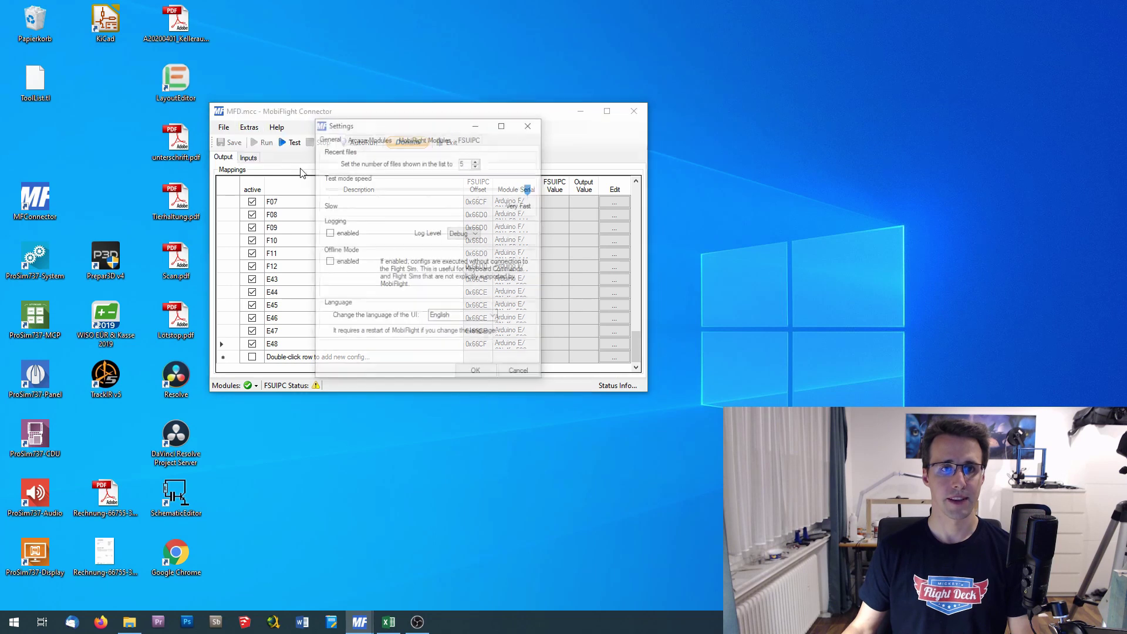
click(418, 143)
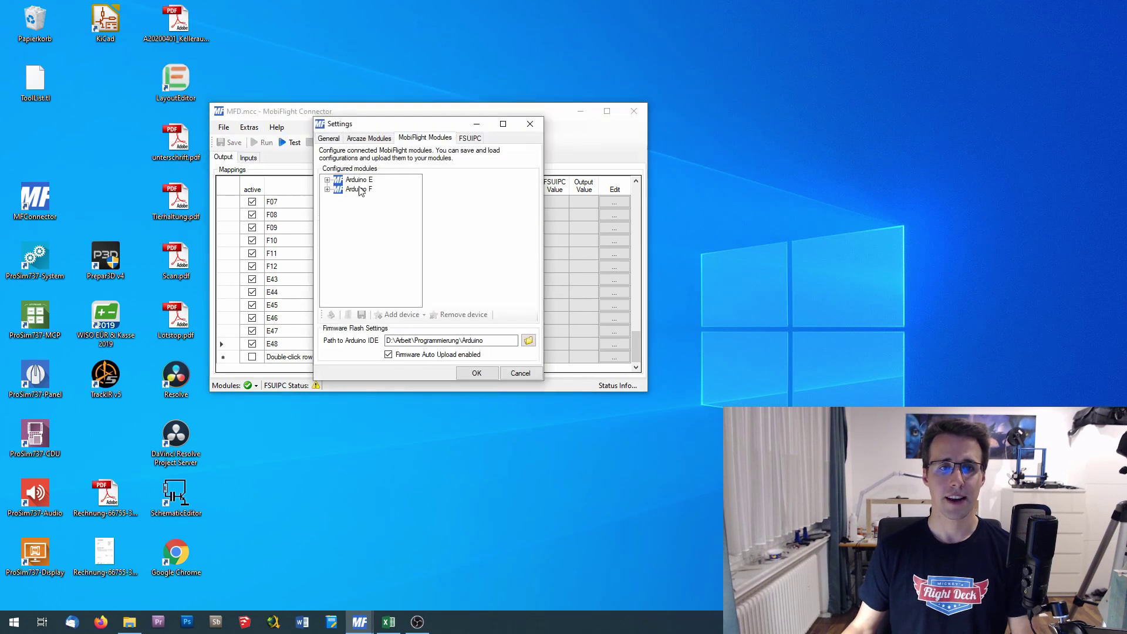
click(328, 190)
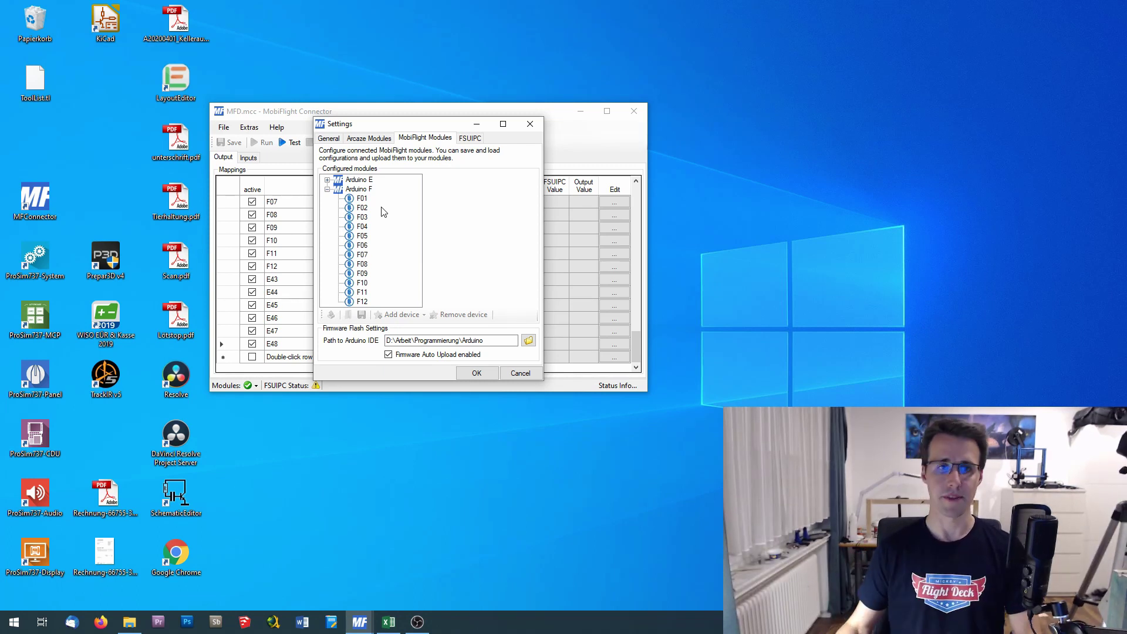
click(327, 189)
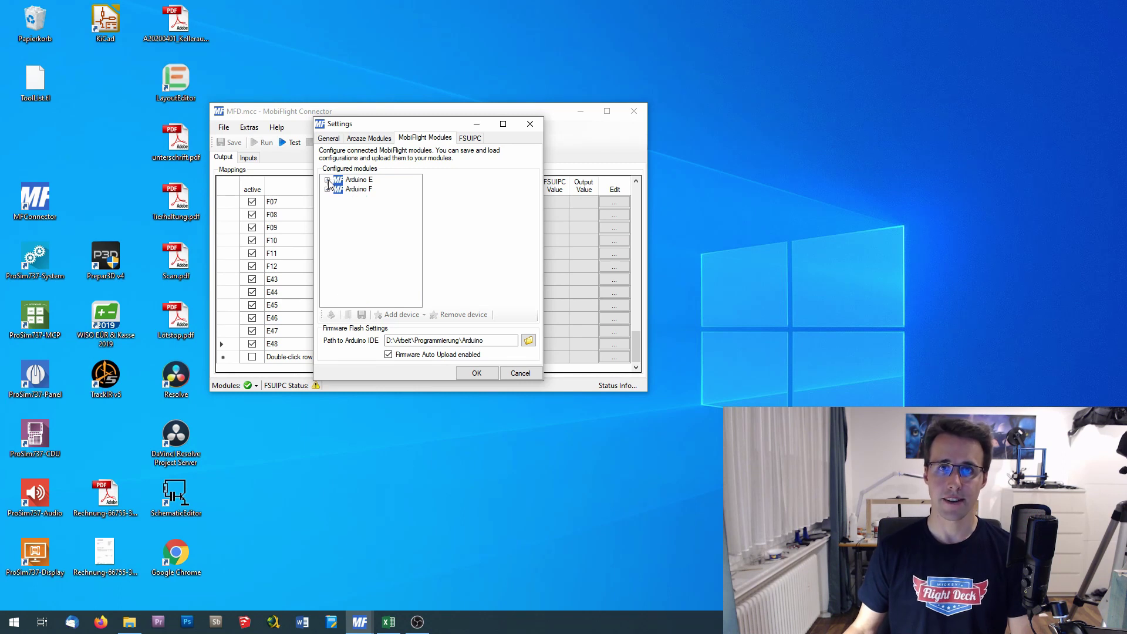
click(327, 179)
drag(417, 194, 416, 272)
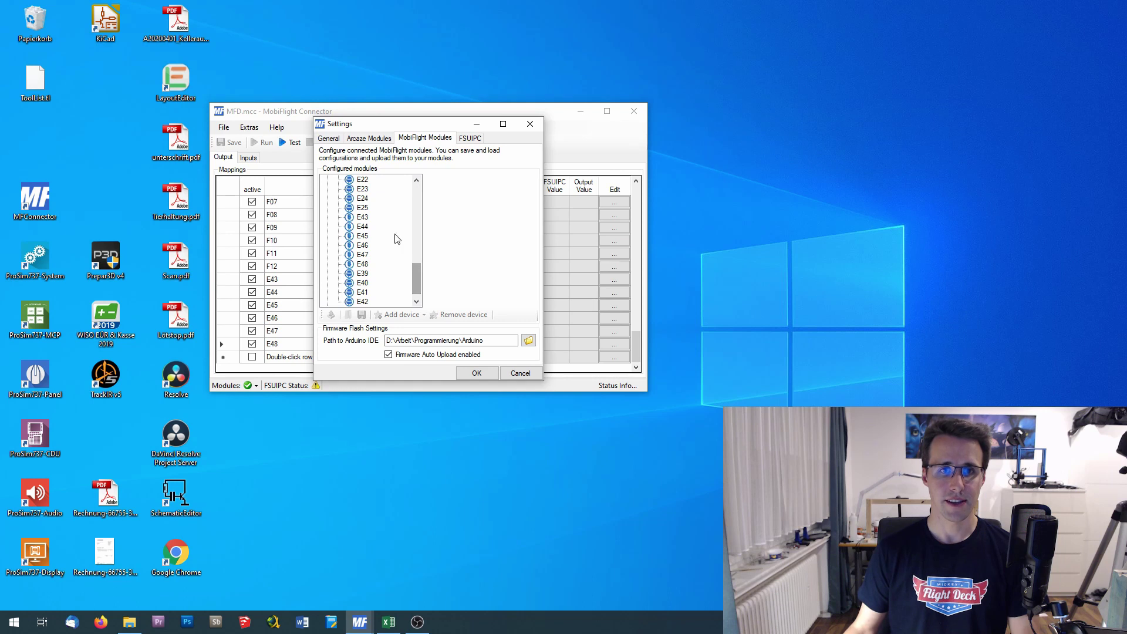
scroll(384, 260, down, 1)
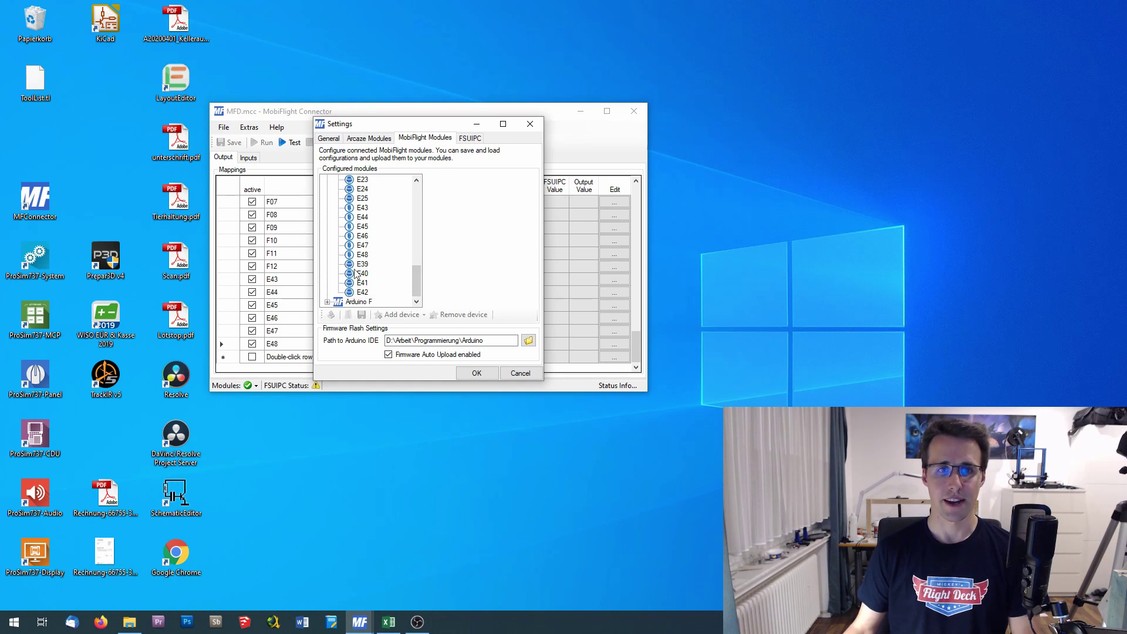
key(Escape)
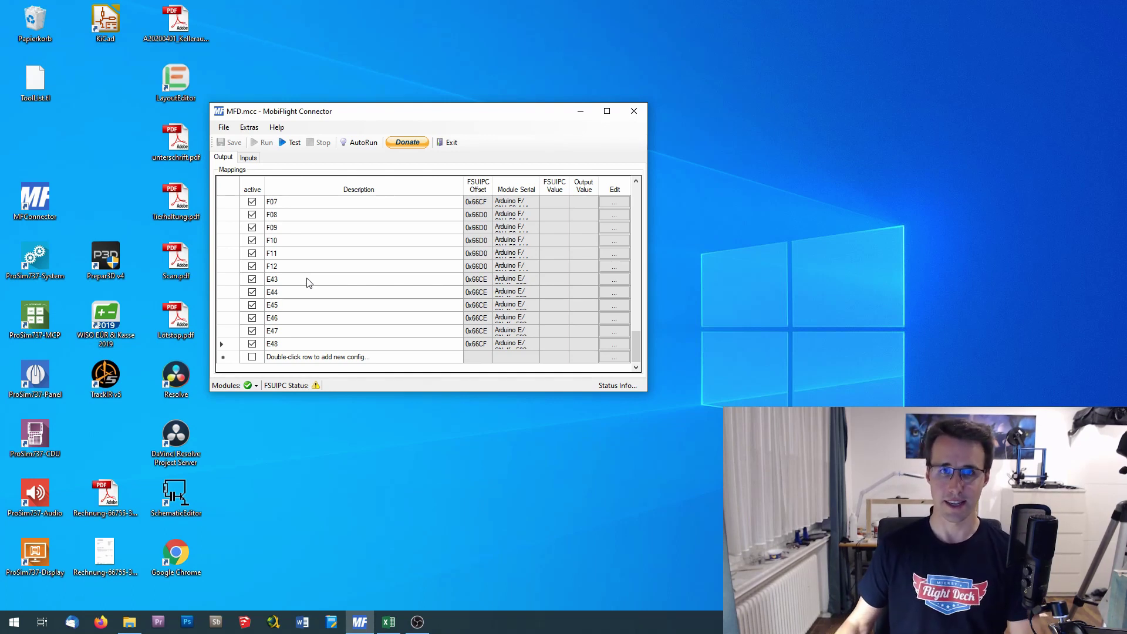
click(251, 159)
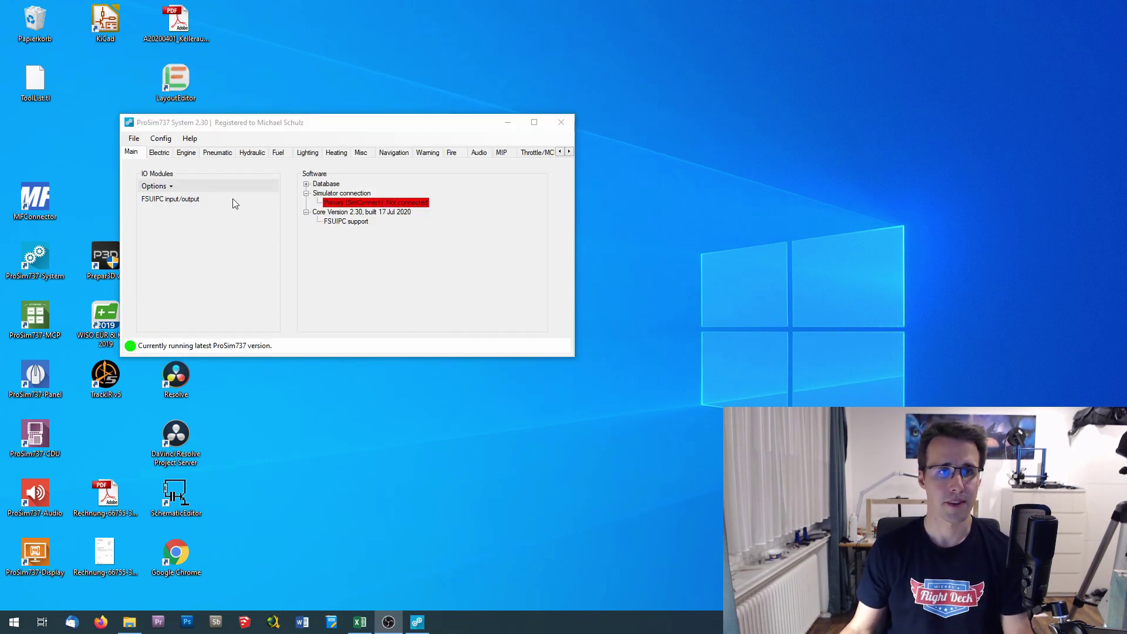
Open the combined configuration in ProSim737 System and show the door indicators in the Misc group.
click(161, 138)
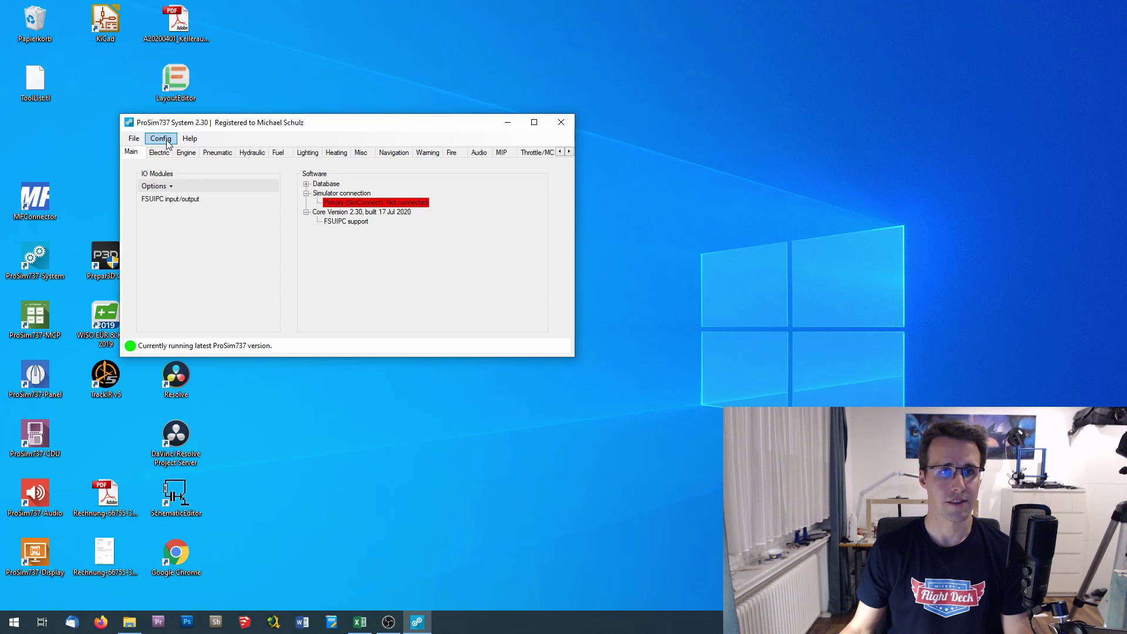
click(174, 151)
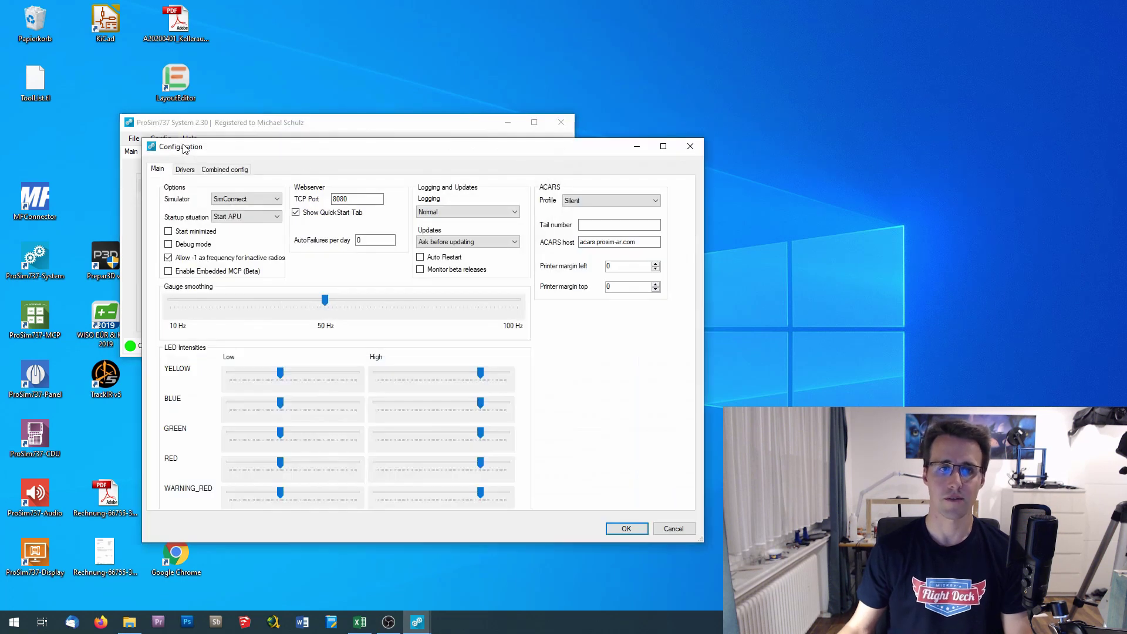
click(233, 172)
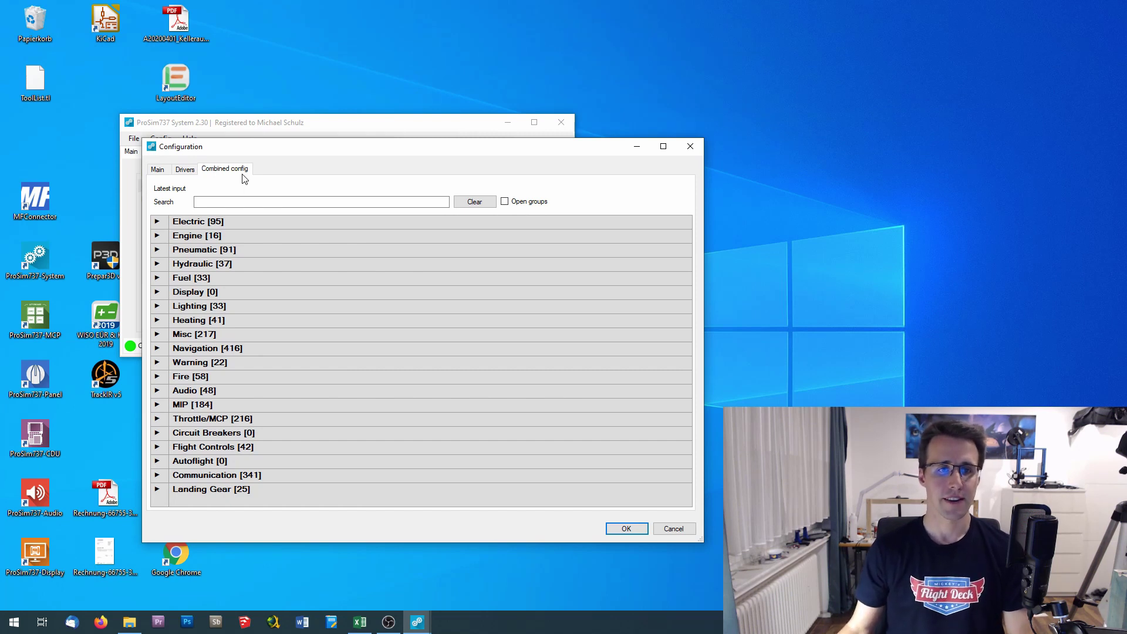
click(157, 334)
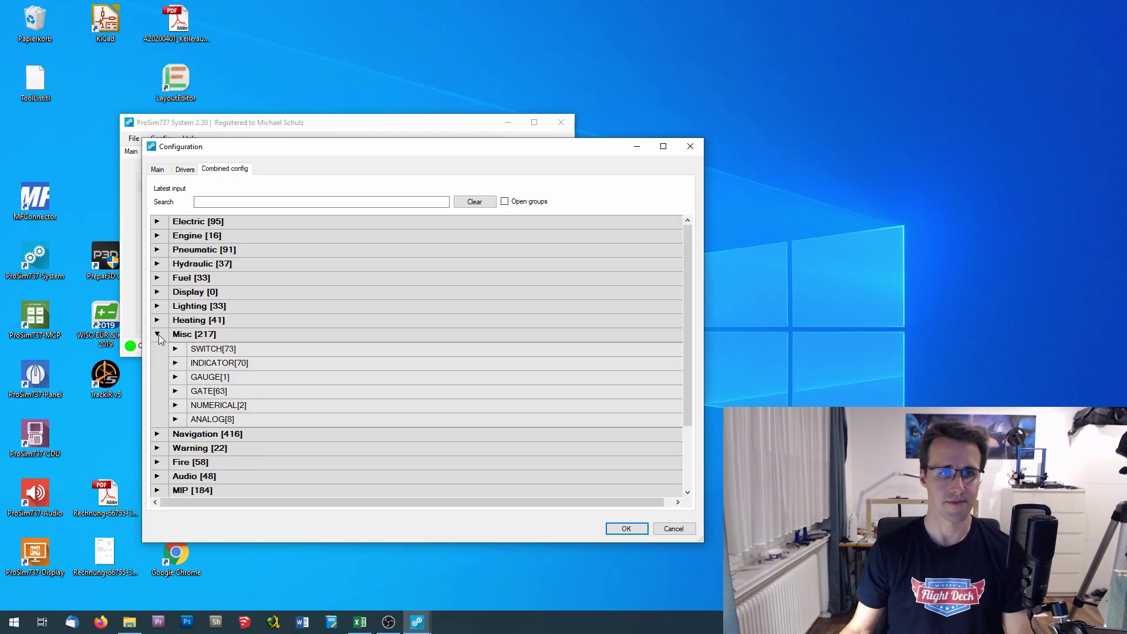
click(176, 363)
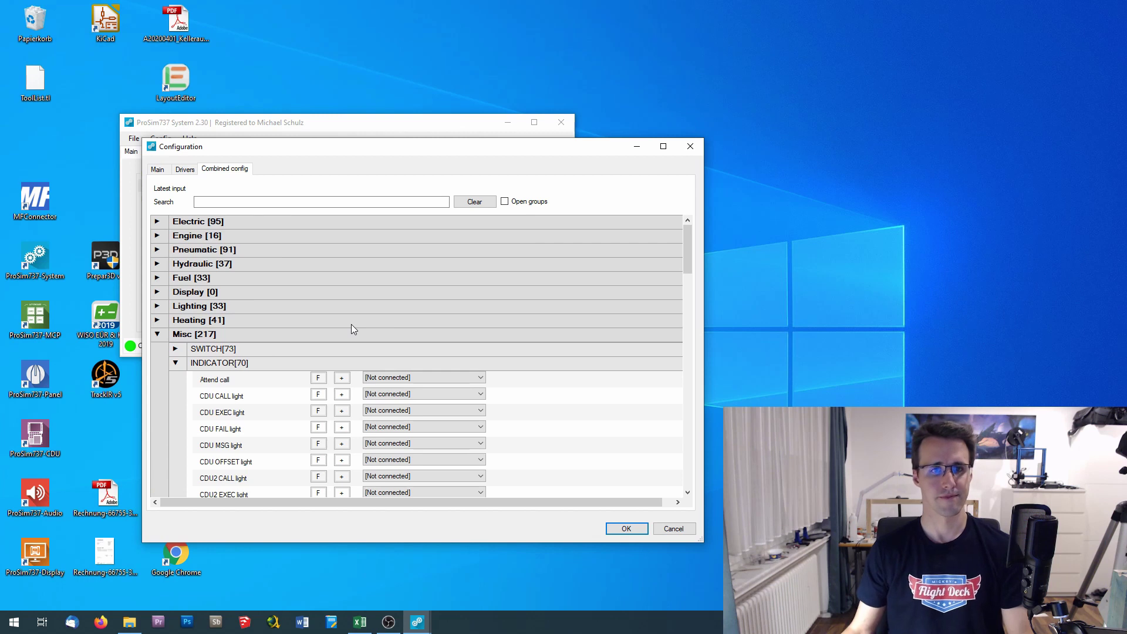
scroll(351, 324, down, 5)
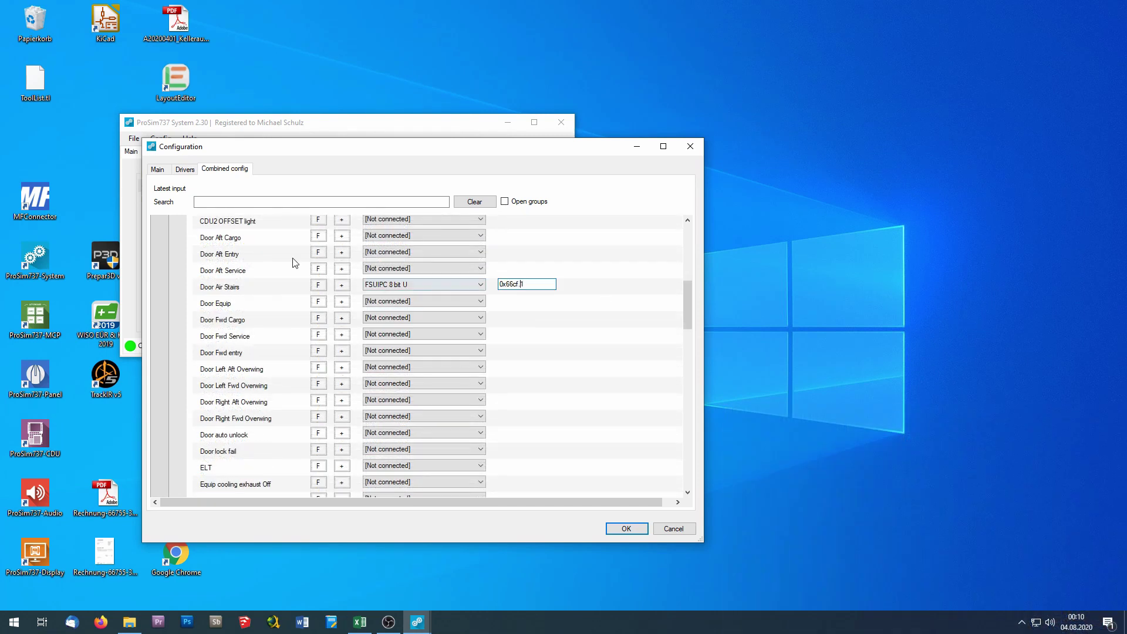
Connect Door Equip, Fwd entry, Left Fwd Overwing and Left Aft Overwing to FSUIPC 8 bit U at 0x66cf.2, 0x66cf.3, 0x66cf.4 and 0x66cf.5.
click(477, 301)
click(480, 350)
click(411, 368)
click(480, 383)
click(410, 401)
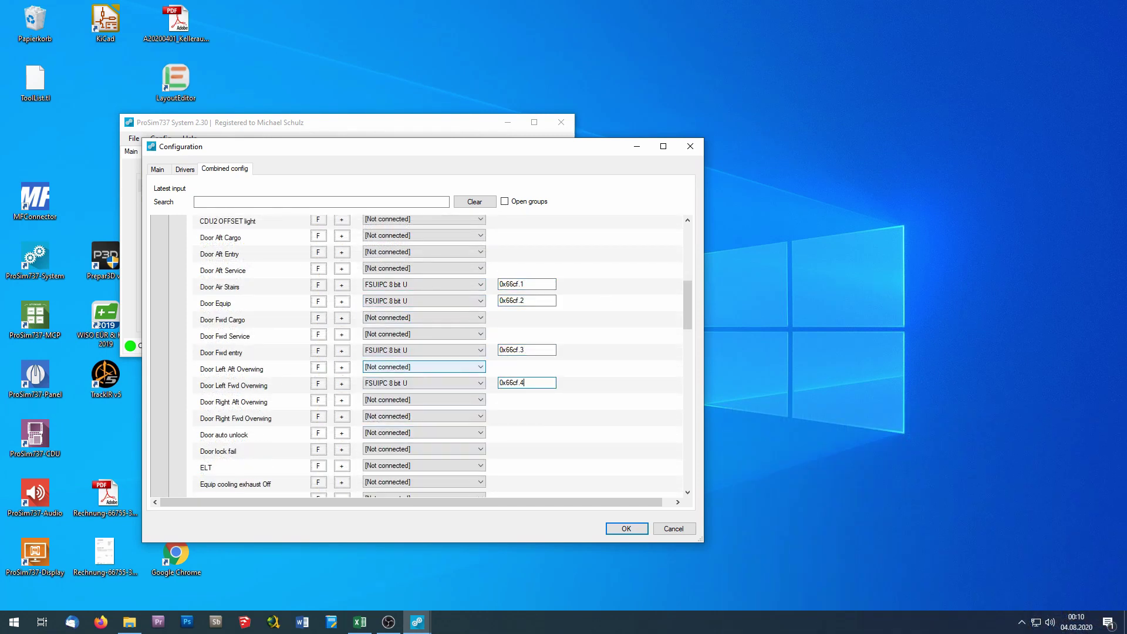
click(480, 366)
click(411, 384)
Connect Door Aft Entry and Door Fwd Service to FSUIPC 8 bit U at 0x66cf.6 and 0x66cf.7.
click(481, 251)
click(411, 269)
click(480, 333)
click(411, 351)
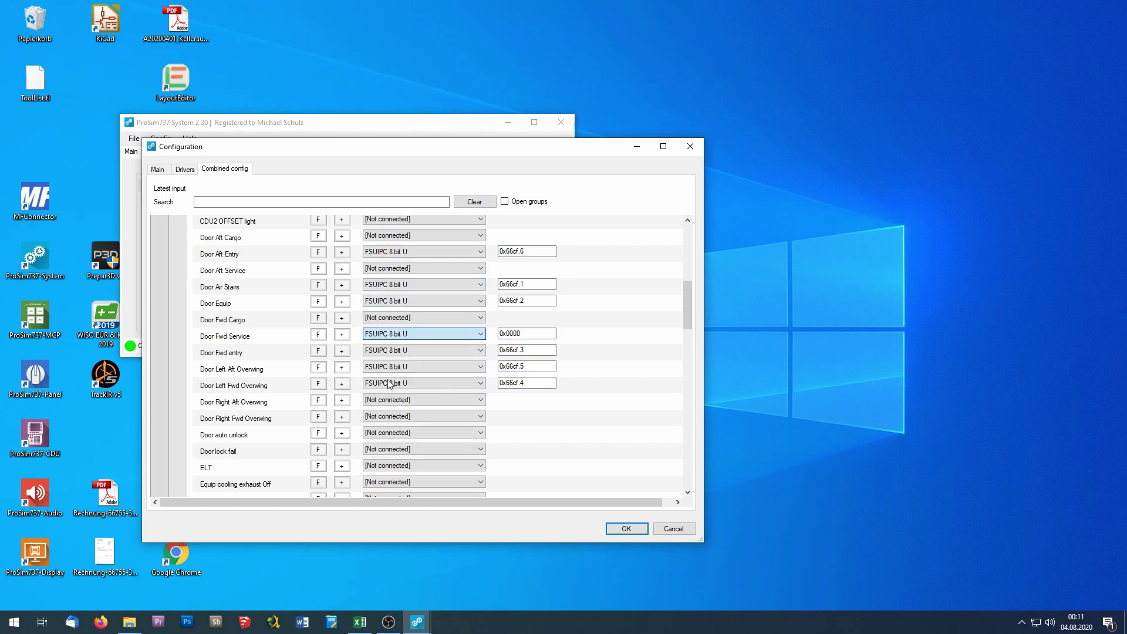
Connect Door Right Fwd Overwing, Right Aft Overwing and Aft Service to FSUIPC 8 bit U at 0x66d0.0, 0x66d0.1 and 0x66d0.2.
click(480, 416)
click(411, 434)
click(481, 399)
click(411, 417)
click(480, 268)
click(411, 286)
text(2)
Connect Door Fwd Cargo and Door Aft Cargo to FSUIPC 8 bit U at 0x66d0.3 and 0x66d0.4.
click(480, 317)
click(411, 335)
click(481, 234)
click(411, 253)
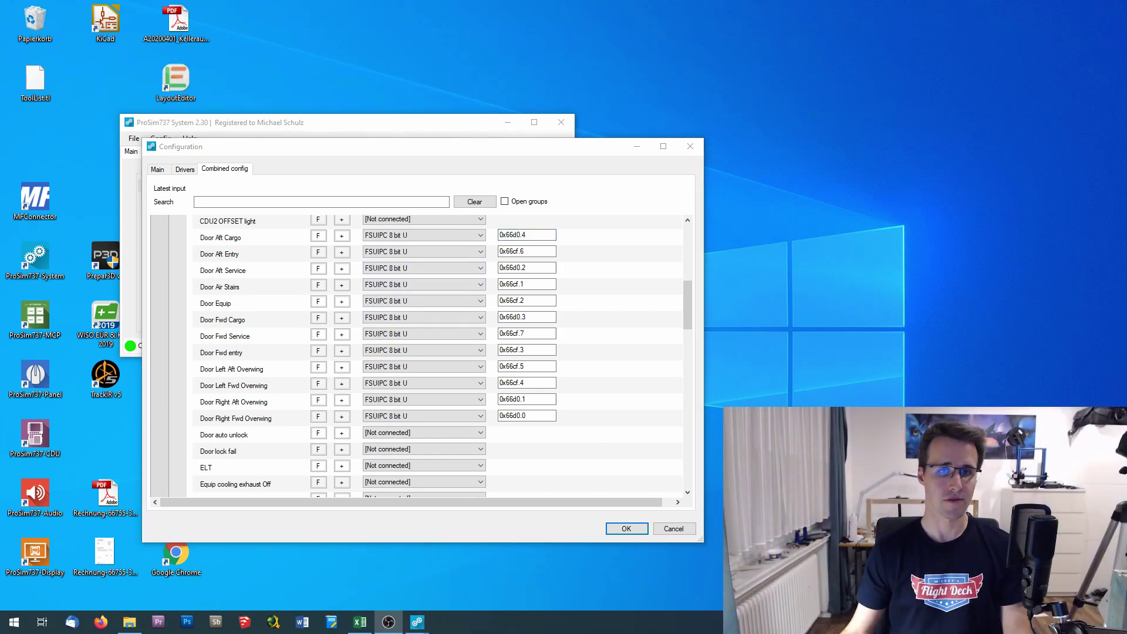
In the Hydraulic group's indicators, connect Hyd ELEC2 LP to FSUIPC 8 bit U at 0x66ce.4.
drag(689, 305, 663, 258)
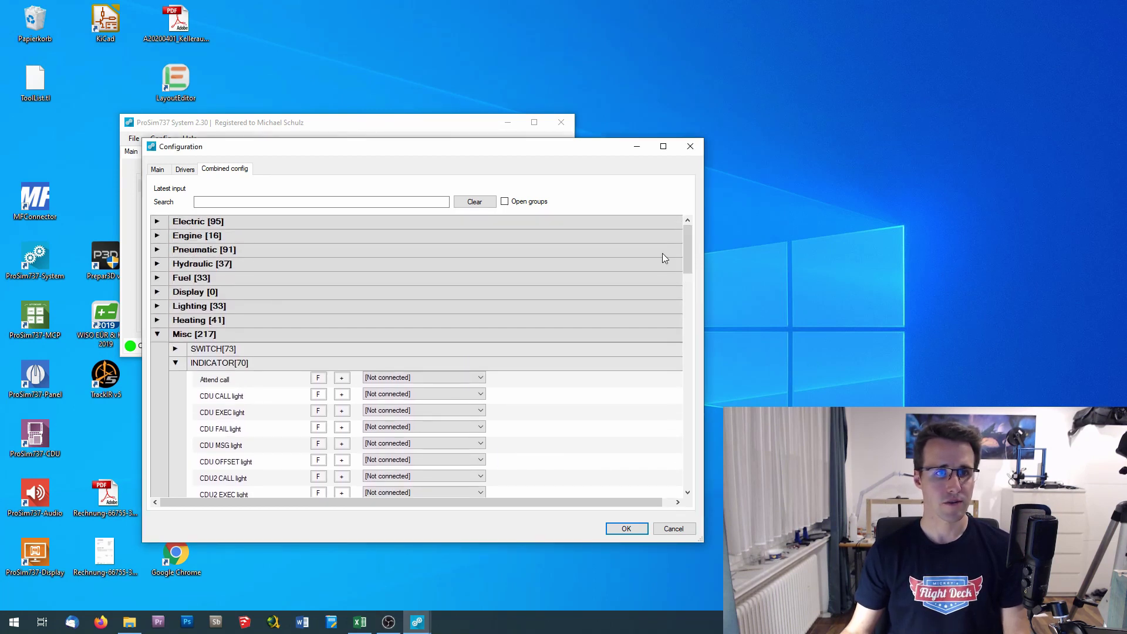
click(157, 335)
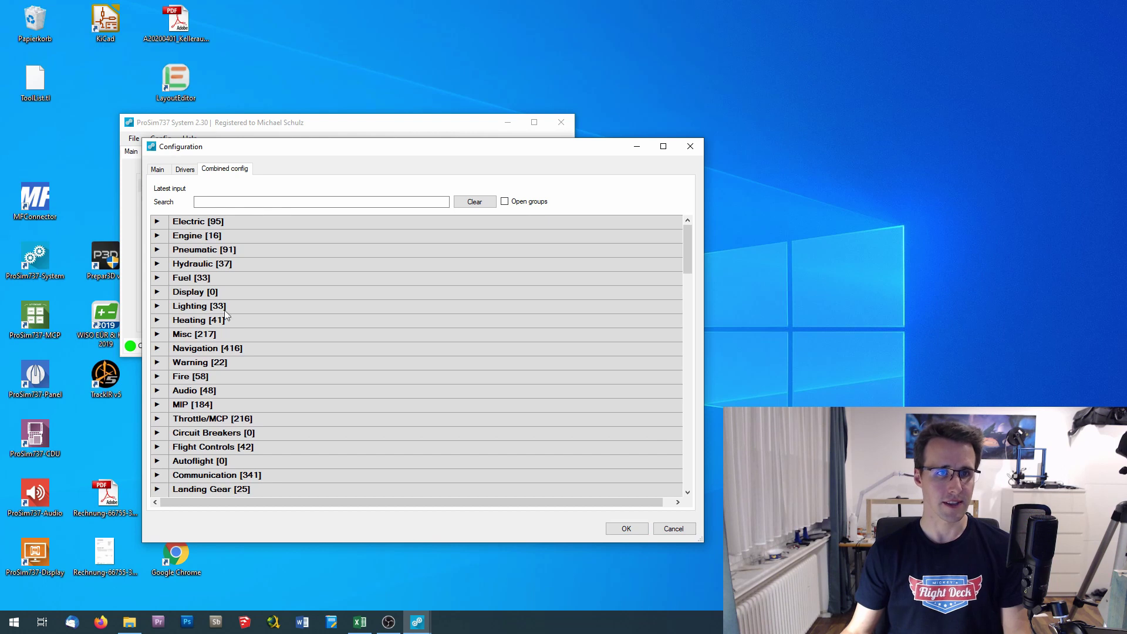
click(158, 264)
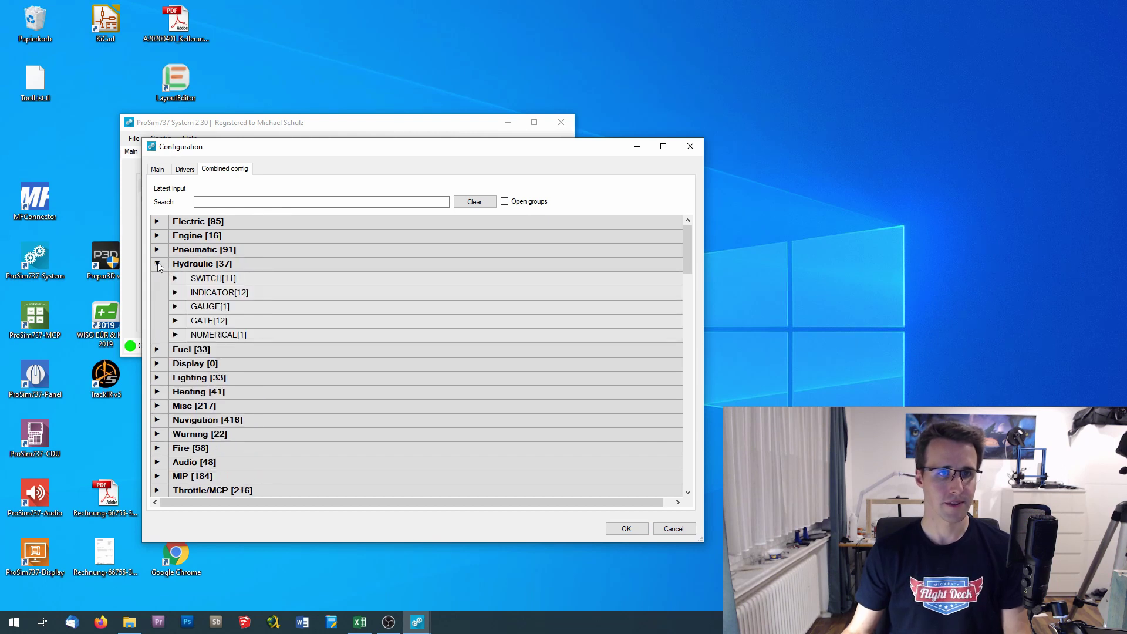
click(175, 292)
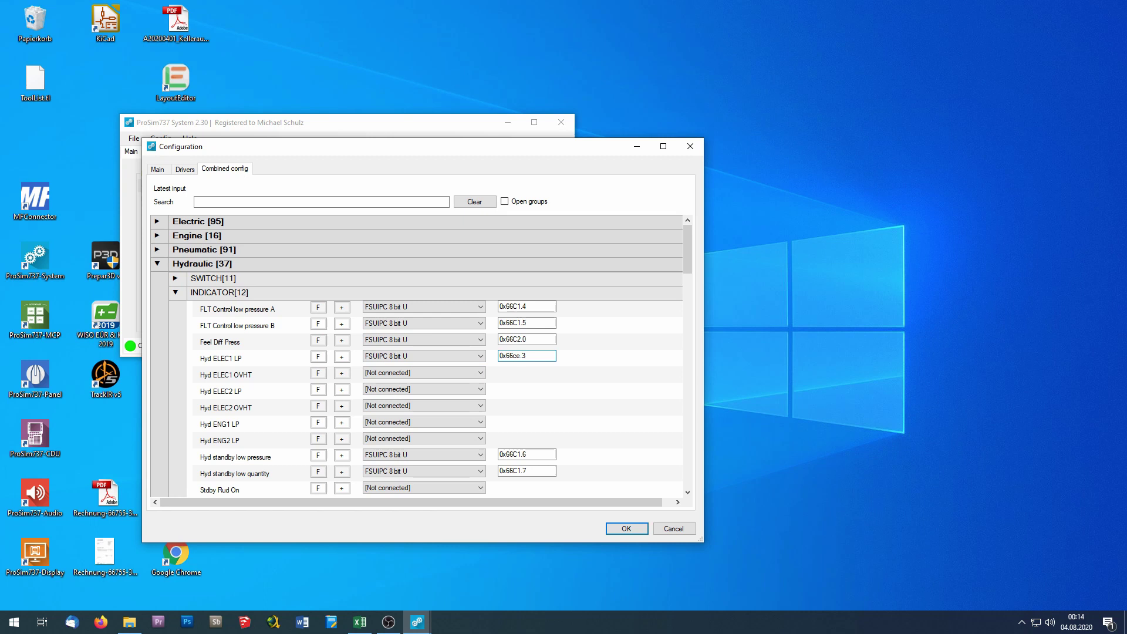
click(424, 390)
click(410, 414)
text(0x66ce.4)
Connect the Hyd ENG1 LP and Hyd ENG2 LP indicators to FSUIPC 8 bit U at 0x66ce.5 and 0x66ce.6.
click(424, 423)
click(411, 446)
text(0x66ce.3)
key(BackSpace)
text(5)
click(424, 439)
click(411, 463)
text(0x66ce.6)
Connect the Hyd ELEC1 OVHT and Hyd ELEC2 OVHT indicators to FSUIPC 8 bit U at 0x66ce.7 and 0x66cf.0.
click(424, 373)
click(411, 397)
text(0x66ce.7)
click(424, 406)
click(411, 430)
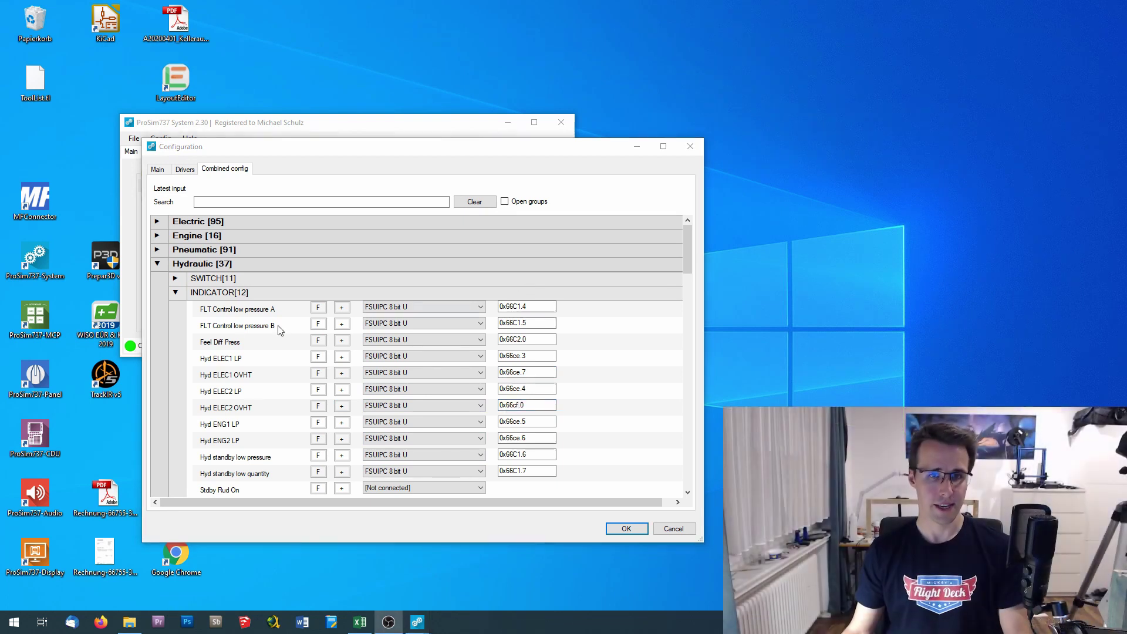
In the Hydraulic group's switches, connect Hyd ENG1 On and Hyd ENG2 On to FSUIPC 8 bit U at 0x66cd.7 and 0x66ce.0.
click(176, 293)
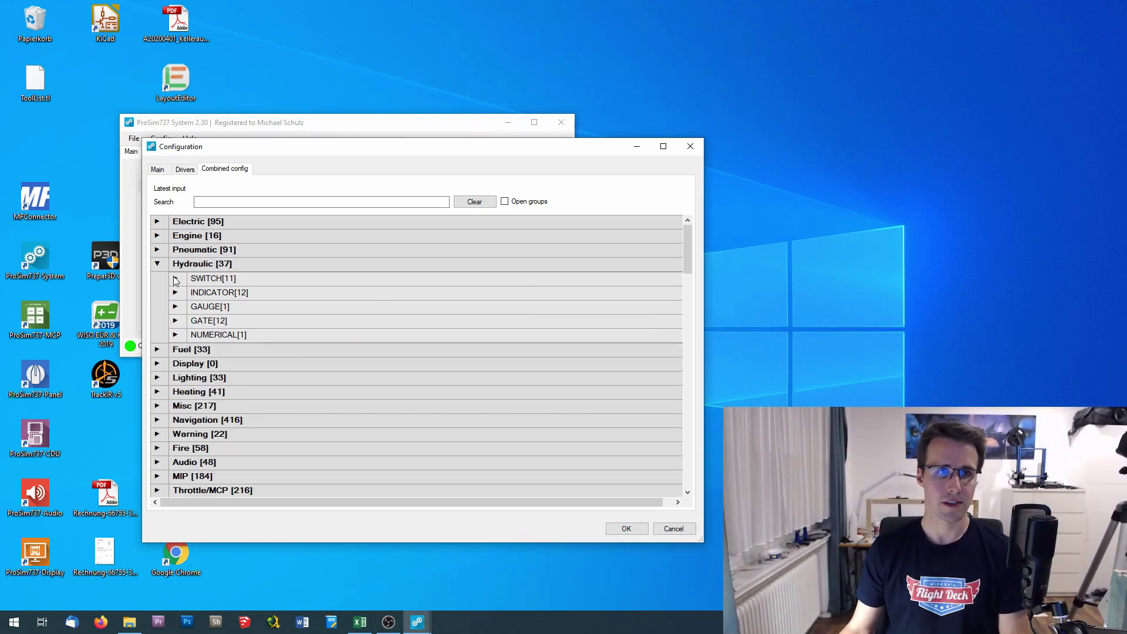
click(174, 279)
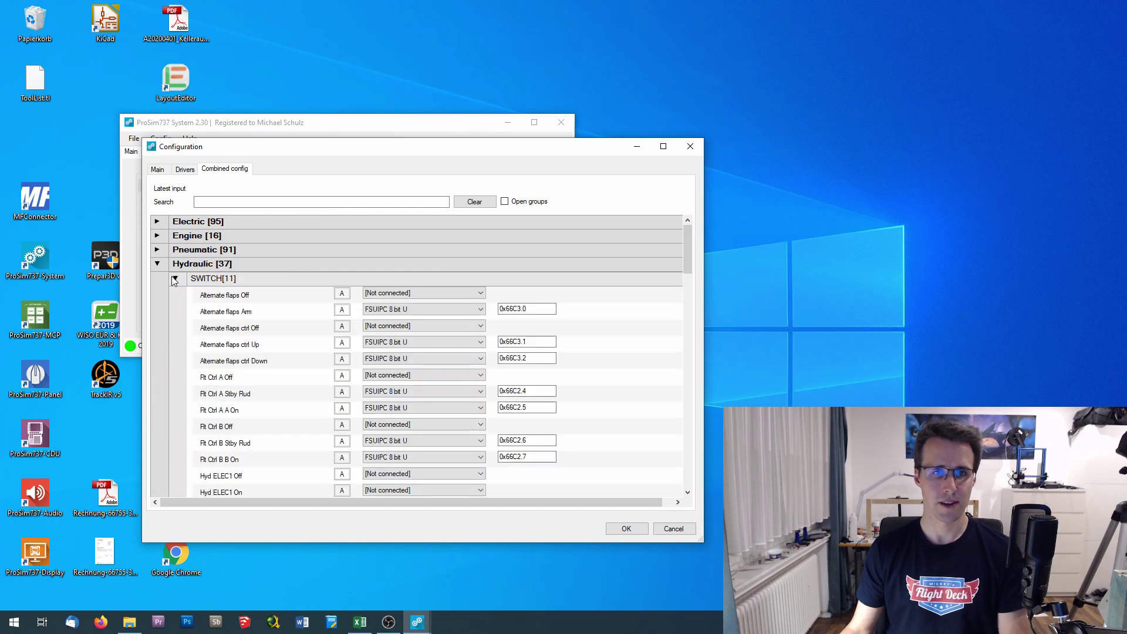
scroll(256, 350, down, 3)
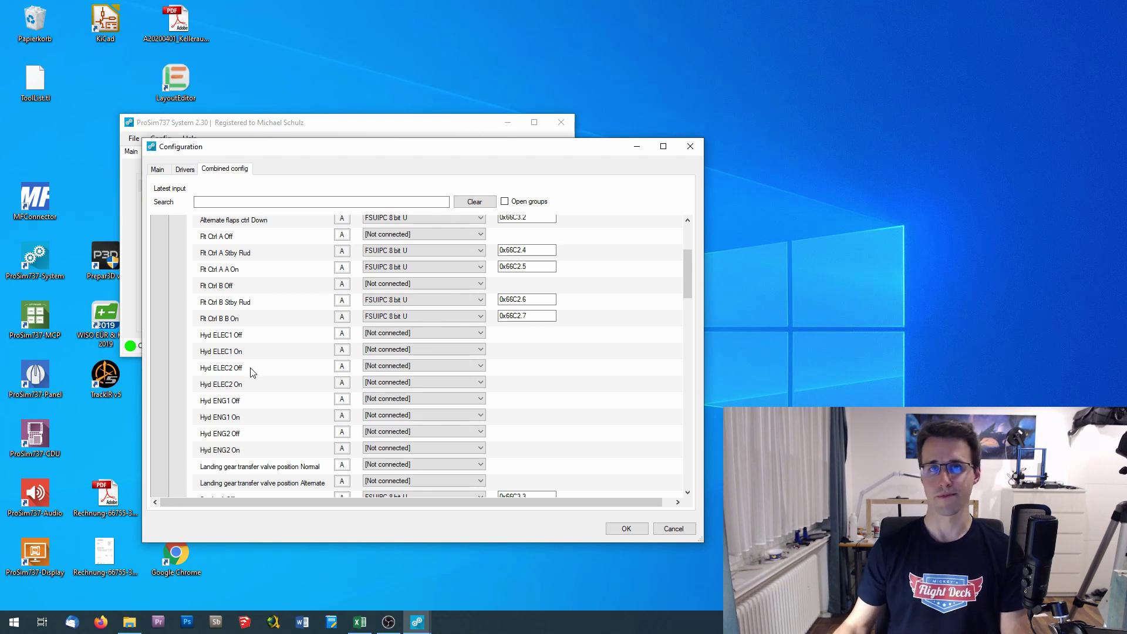
click(449, 415)
key(Tab)
text(0x66ce.7)
click(480, 448)
click(479, 457)
text(0x66ce.0)
Connect Hyd ELEC1 On and Hyd ELEC2 On to FSUIPC 8 bit U at 0x66ce.1 and 0x66ce.2, and accept the configuration.
click(480, 349)
click(478, 358)
text(0x66ce.1)
click(480, 365)
click(478, 374)
text(0x66ce.2)
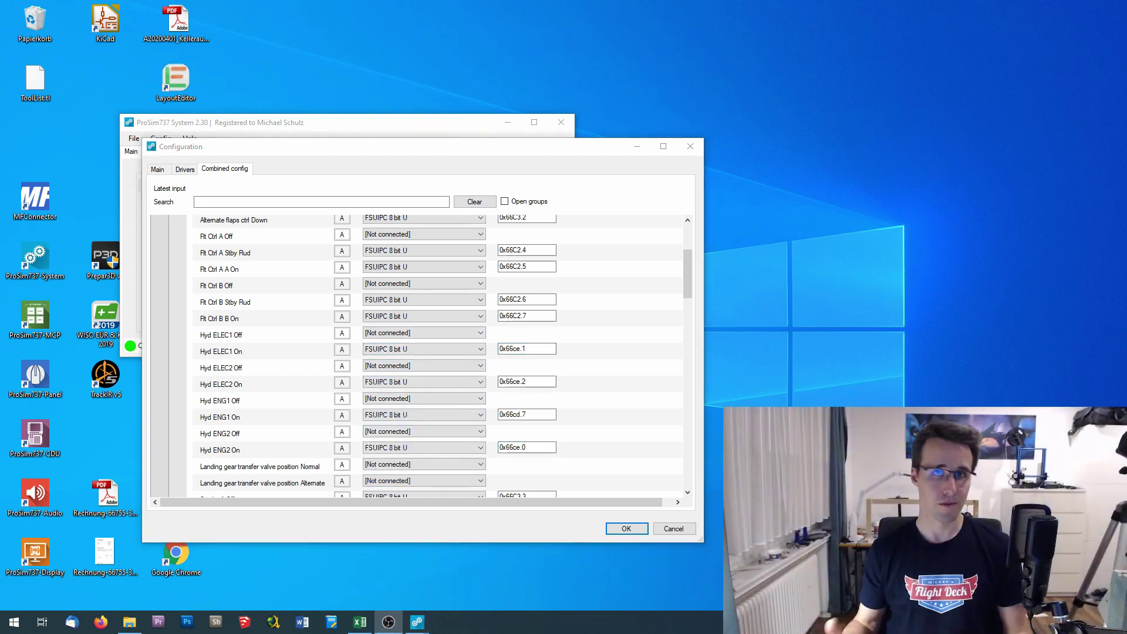
click(625, 528)
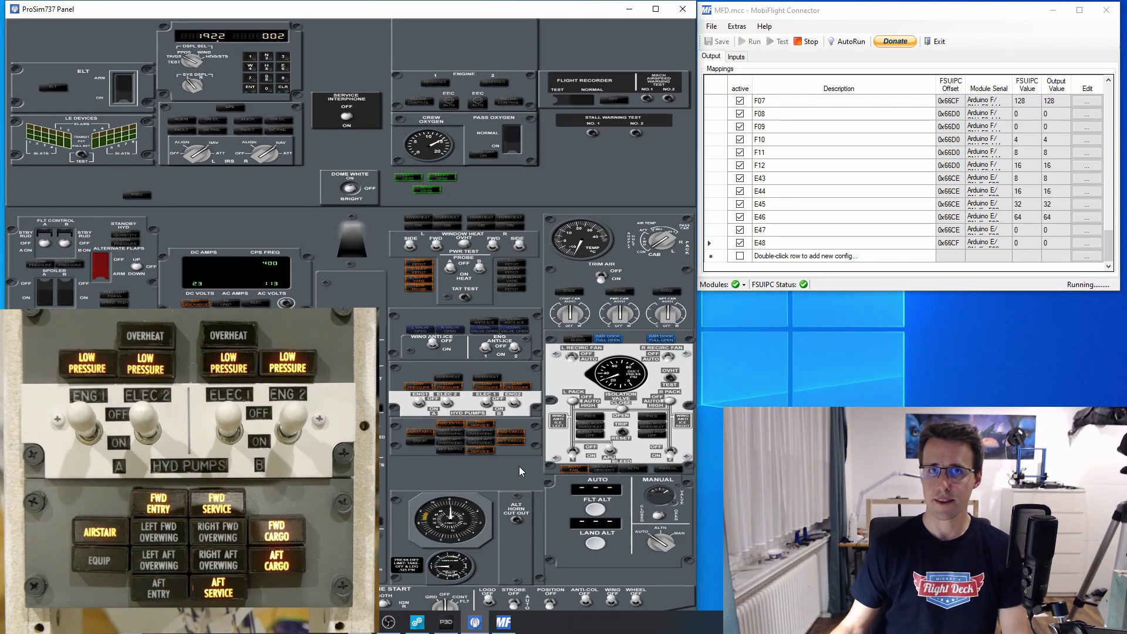
Test the right overwing door lights by toggling them on and off in the ProSim737 Panel.
click(484, 440)
click(485, 441)
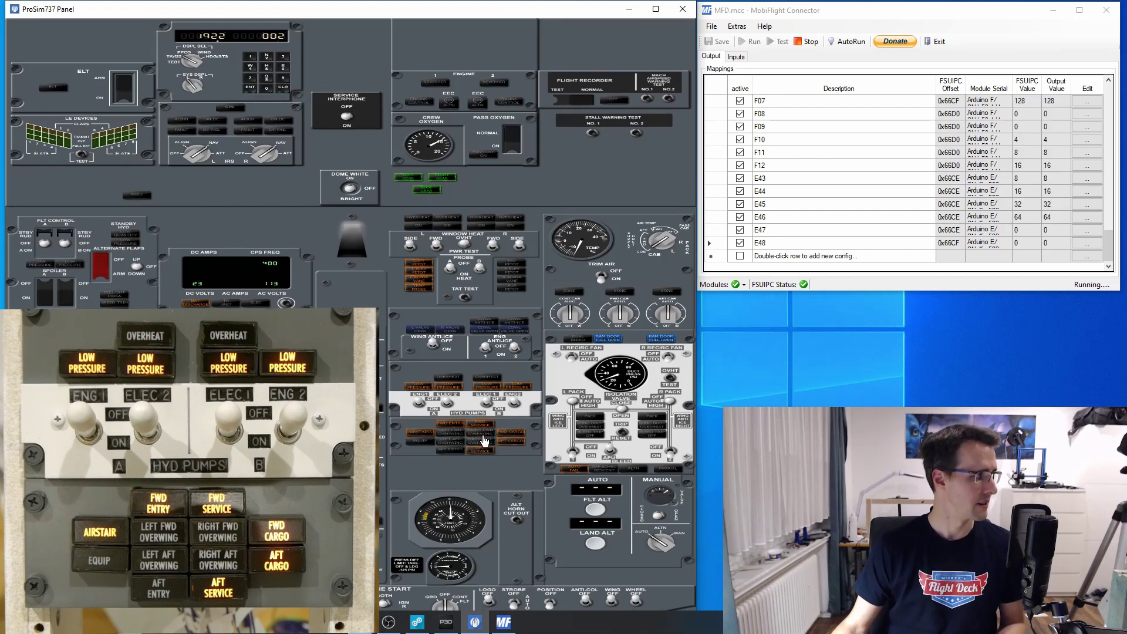
click(485, 442)
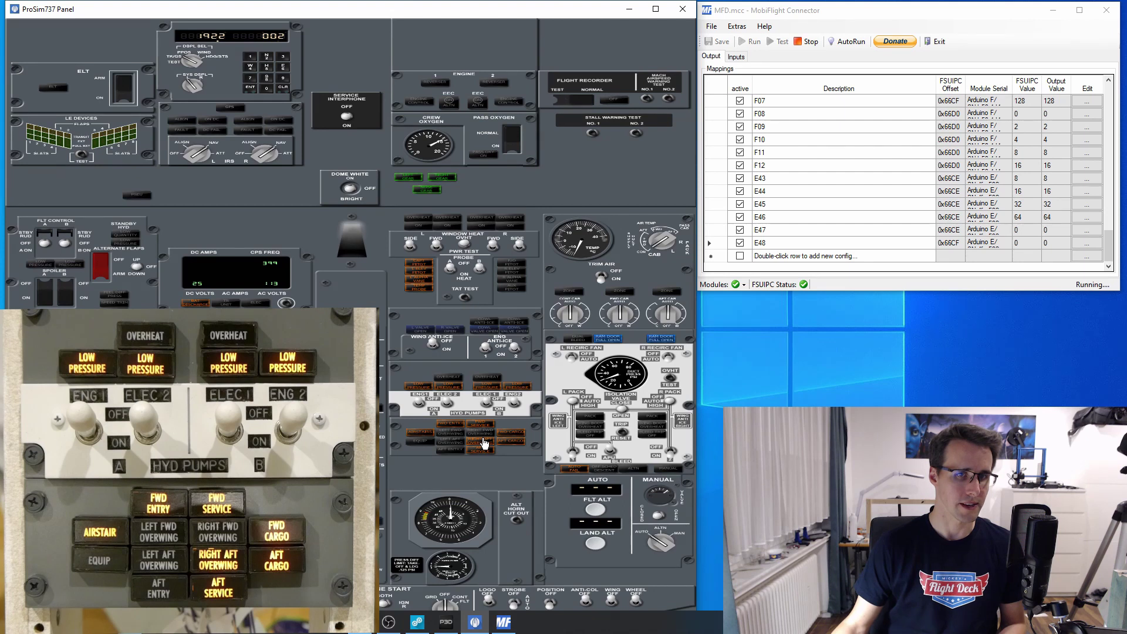
click(484, 442)
Test the left forward overwing, left aft overwing and aft entry door lights by toggling each on and off.
click(458, 437)
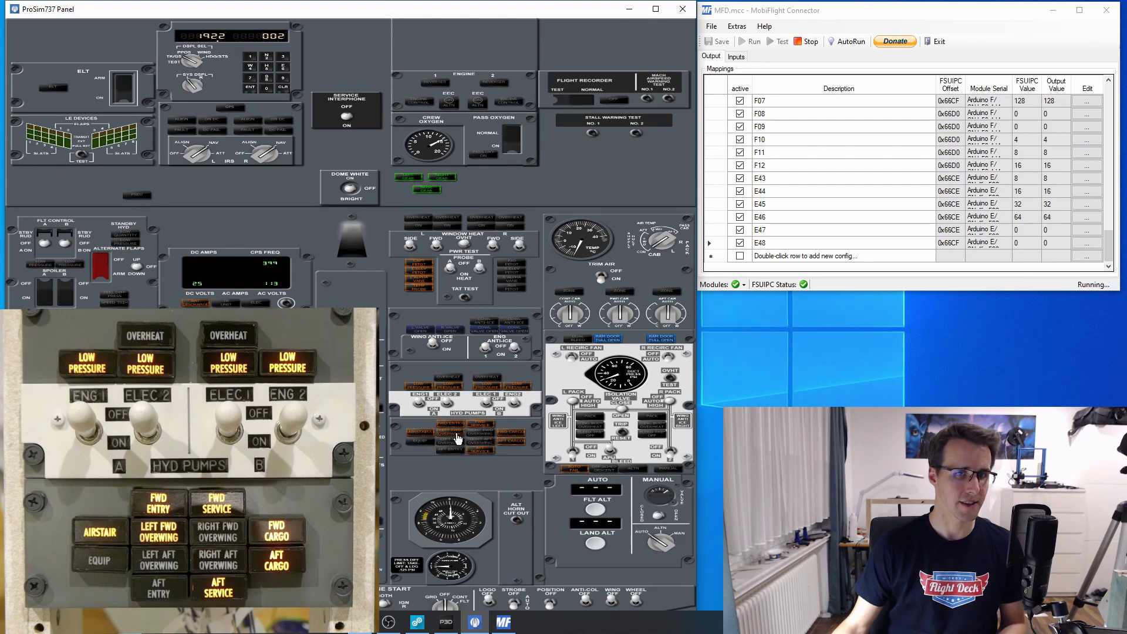
click(457, 436)
click(453, 443)
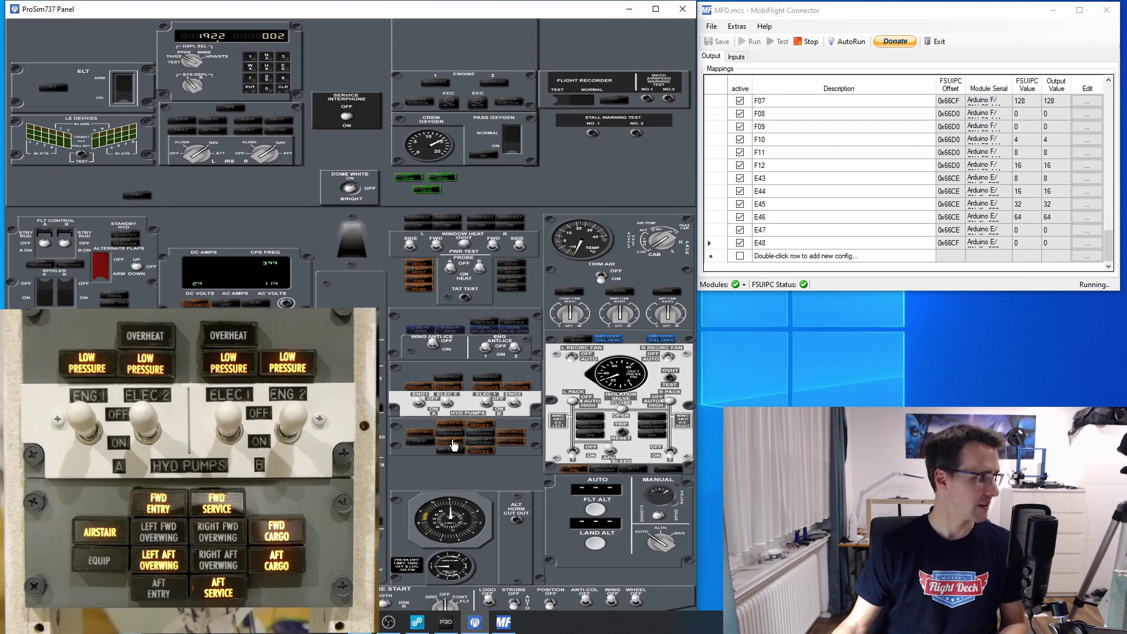
click(454, 443)
click(442, 449)
click(442, 449)
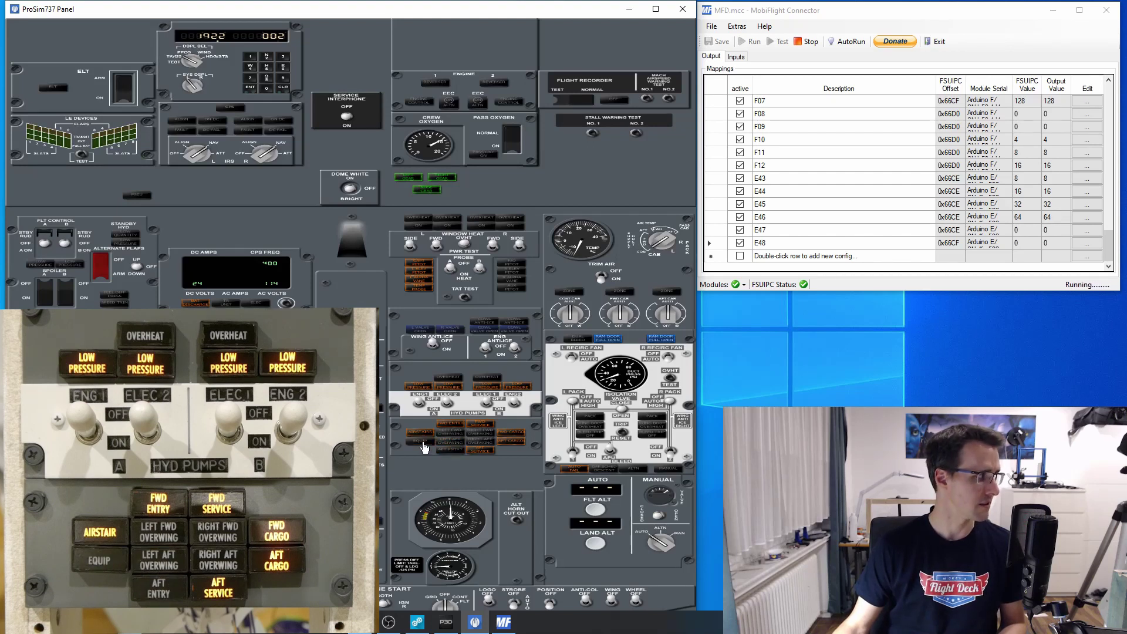
click(445, 383)
click(499, 381)
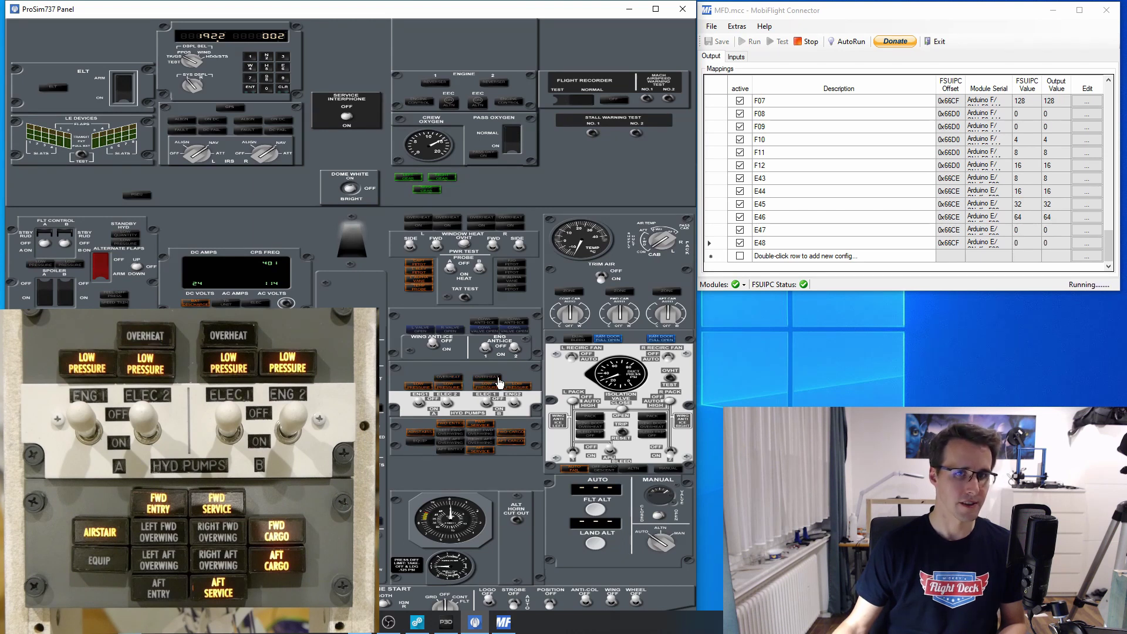